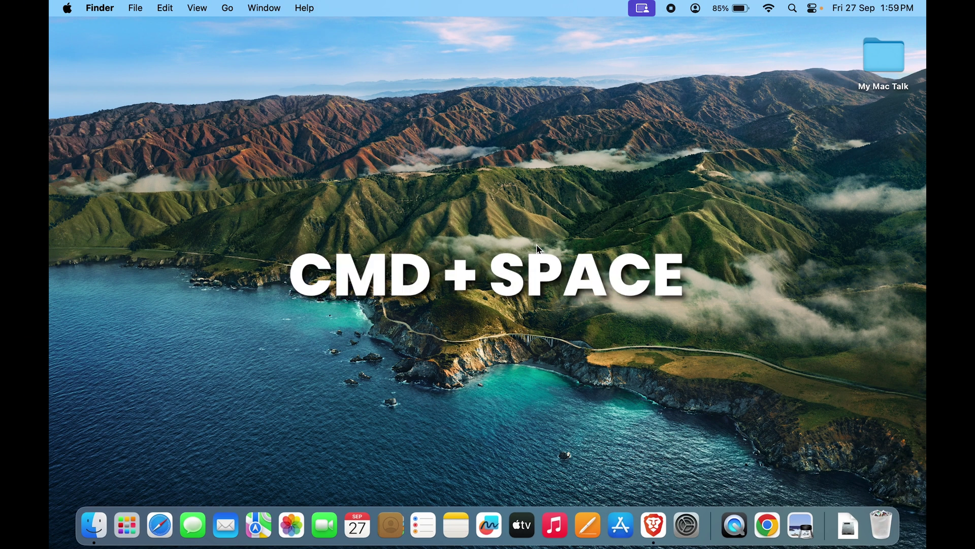
Step: Search 'app store' in Spotlight and launch the App Store
{"action": "key", "text": "super+space"}
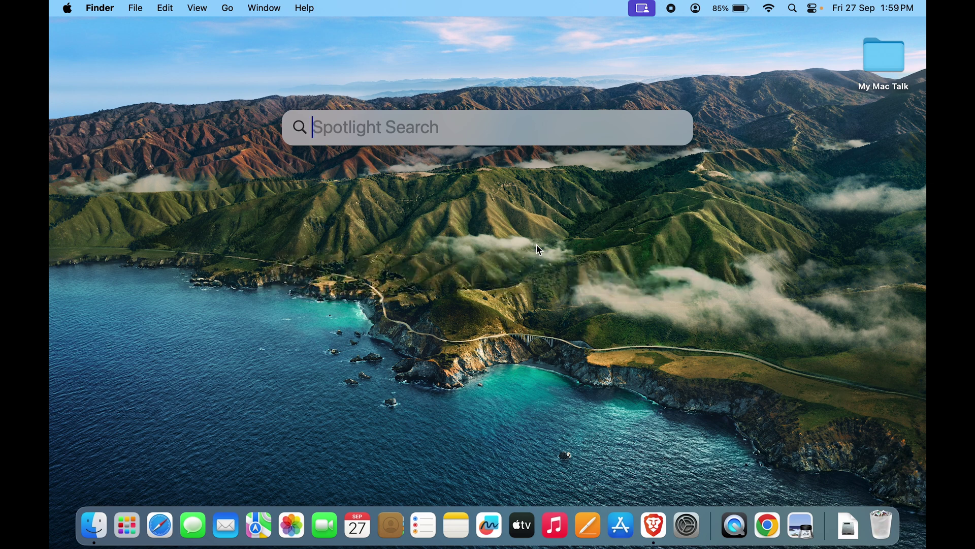
{"action": "type", "text": "app stro"}
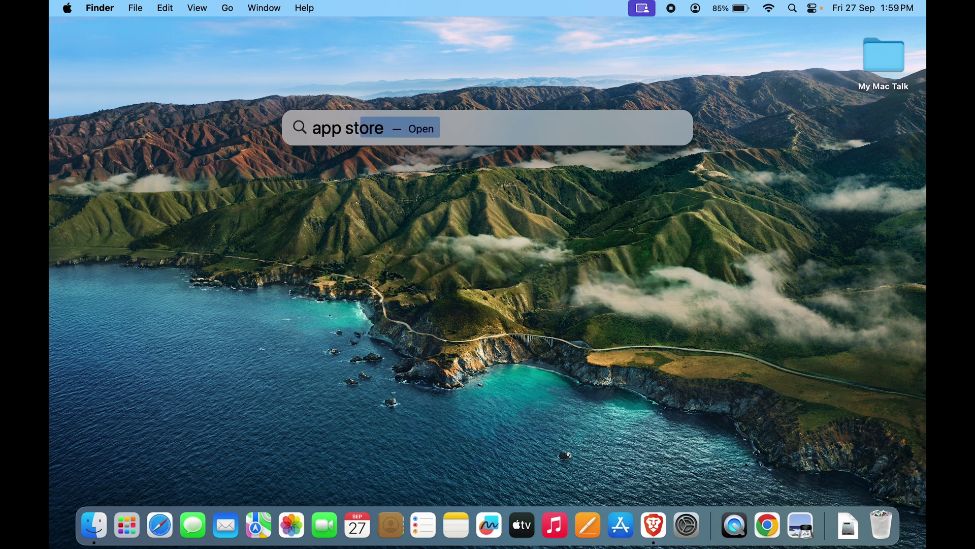
{"action": "key", "text": "BackSpace"}
{"action": "key", "text": "BackSpace"}
{"action": "type", "text": "ore"}
{"action": "key", "text": "Return"}
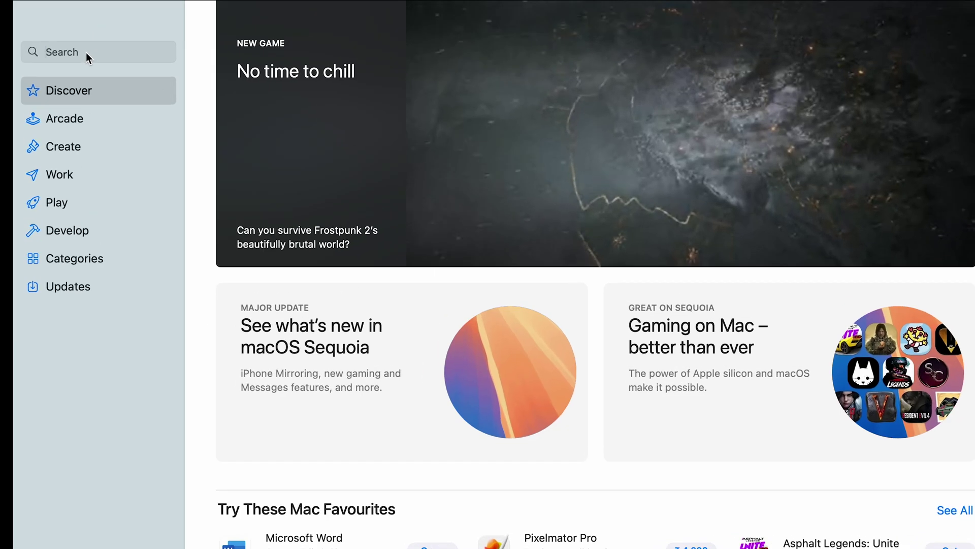
Step: Search the App Store for 'google'
{"action": "left_click", "coordinate": [113, 46]}
{"action": "type", "text": "google"}
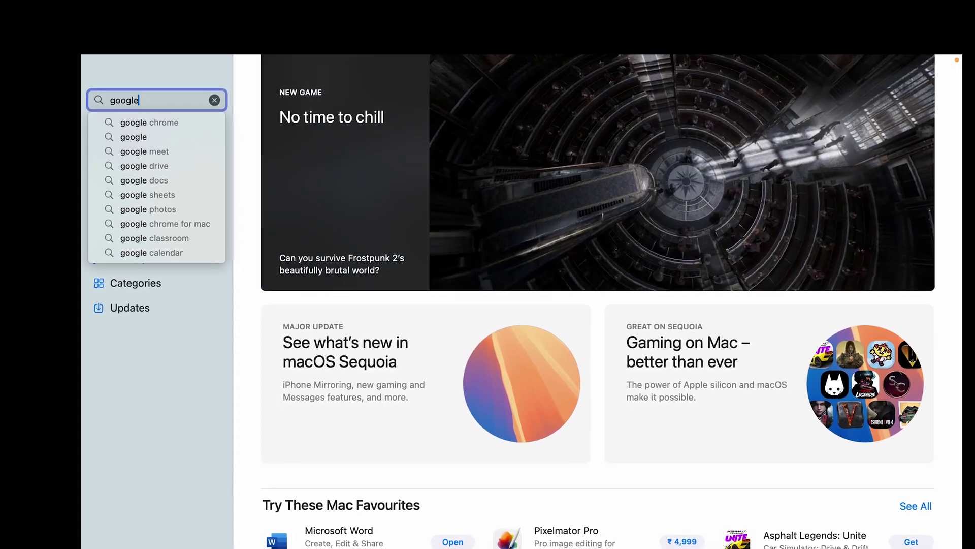
{"action": "key", "text": "Return"}
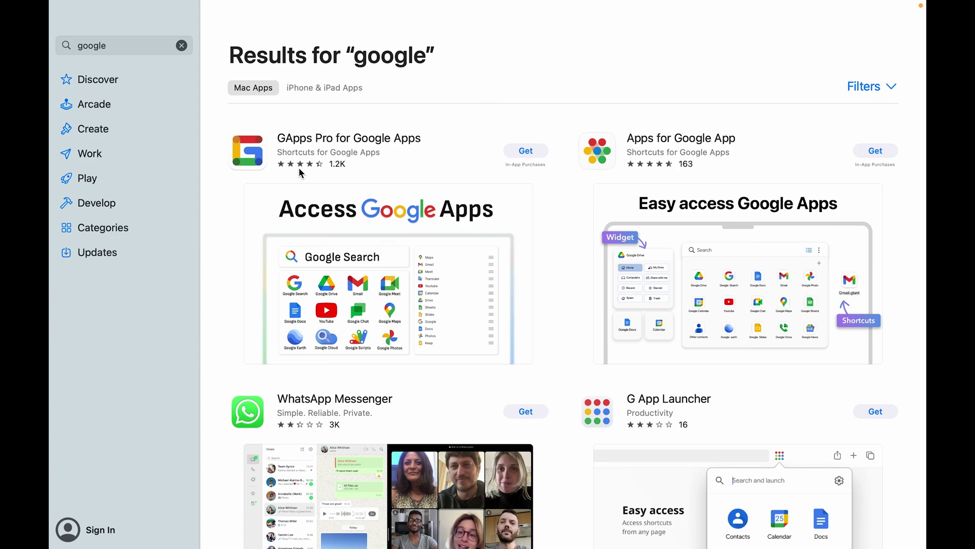
Step: Scroll down through the google search results and back up to the top
{"action": "scroll", "coordinate": [646, 406], "scroll_direction": "down", "scroll_amount": 5}
{"action": "scroll", "coordinate": [646, 406], "scroll_direction": "down", "scroll_amount": 7}
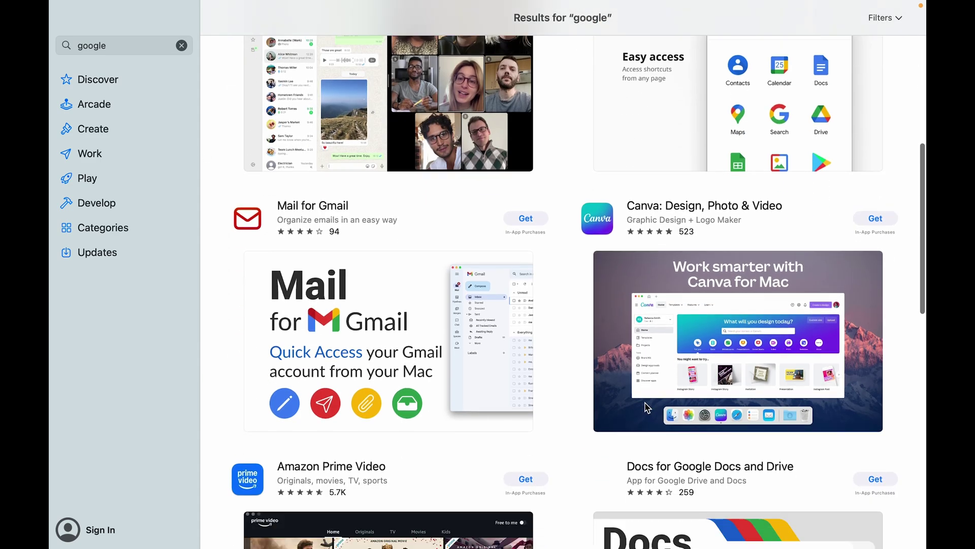
{"action": "scroll", "coordinate": [473, 316], "scroll_direction": "up", "scroll_amount": 12}
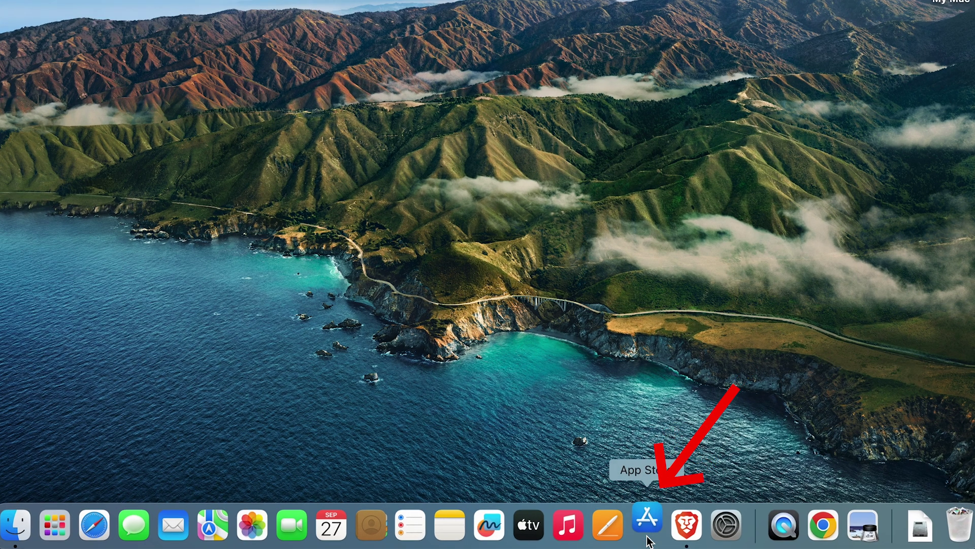
{"action": "left_click", "coordinate": [621, 526]}
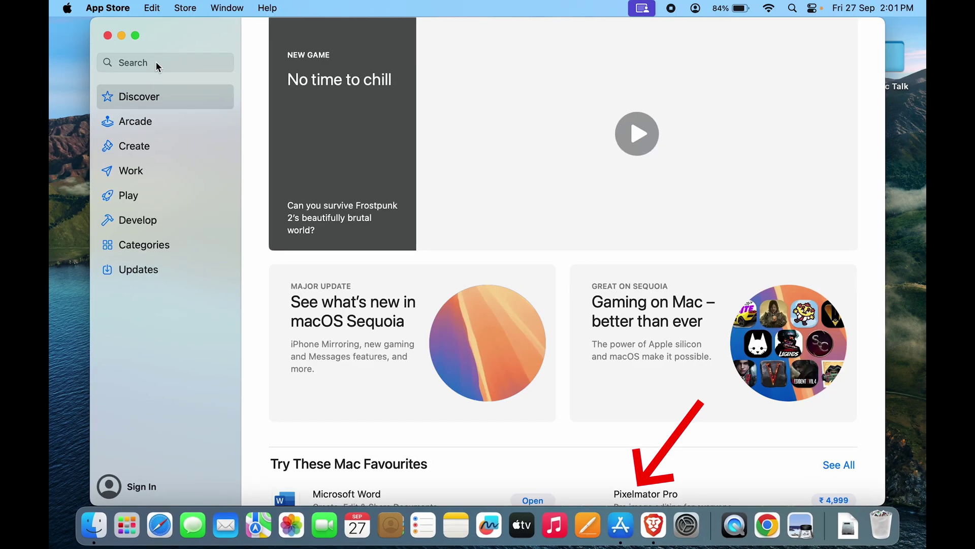
{"action": "left_click", "coordinate": [156, 62]}
{"action": "type", "text": "gmail"}
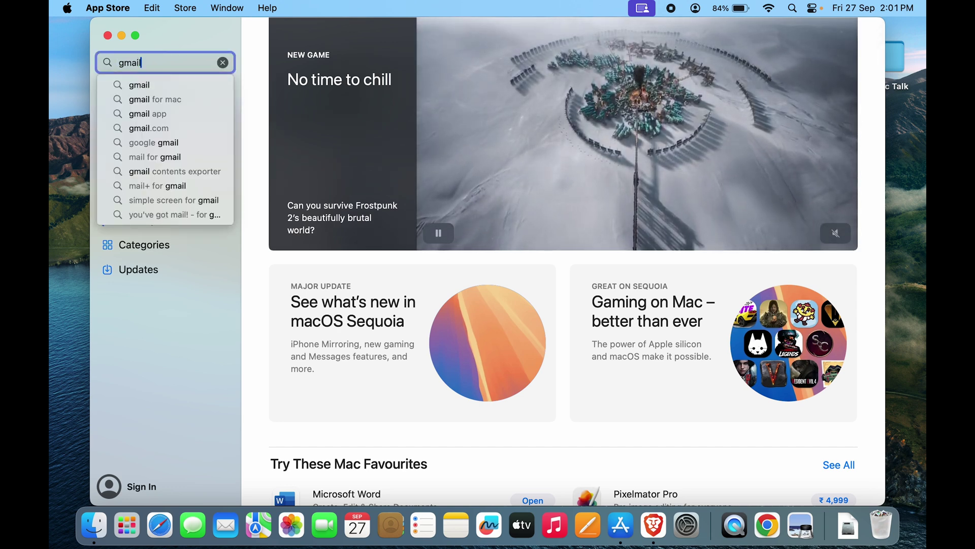
{"action": "key", "text": "Return"}
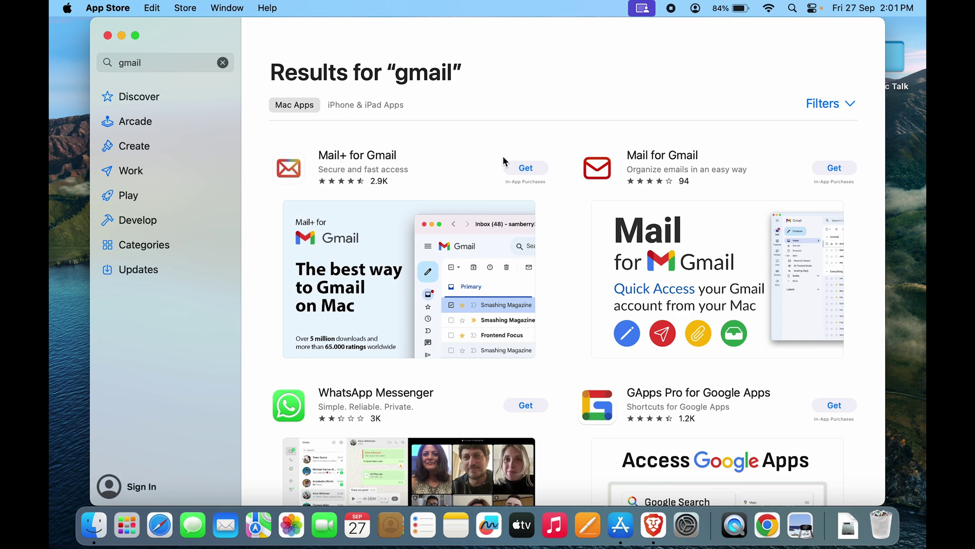
{"action": "left_click", "coordinate": [358, 168]}
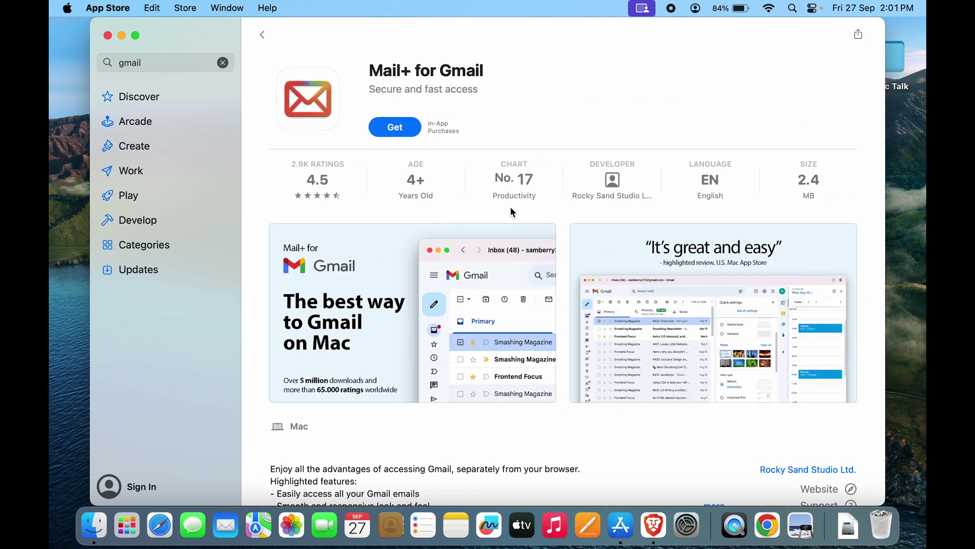
{"action": "scroll", "coordinate": [510, 207], "scroll_direction": "down", "scroll_amount": 3}
{"action": "scroll", "coordinate": [510, 206], "scroll_direction": "up", "scroll_amount": 3}
{"action": "left_click", "coordinate": [107, 36]}
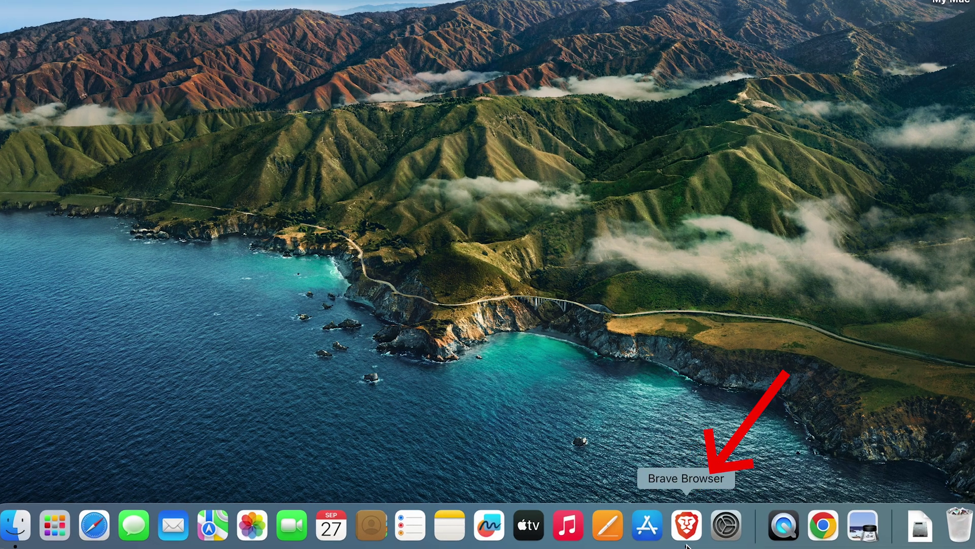
Step: Search the web for 'download chrome for mac' and scroll to the official Google Chrome result
{"action": "left_click", "coordinate": [686, 529]}
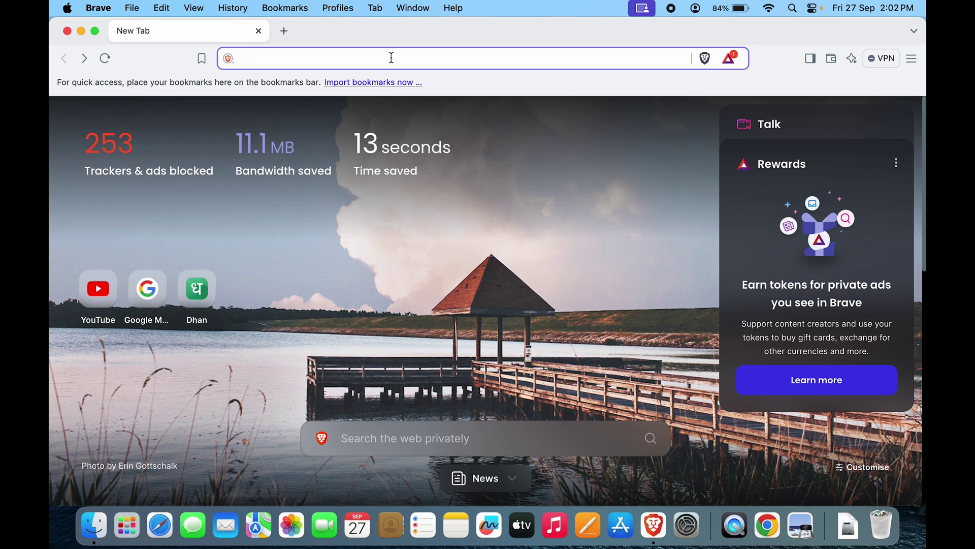
{"action": "type", "text": "download"}
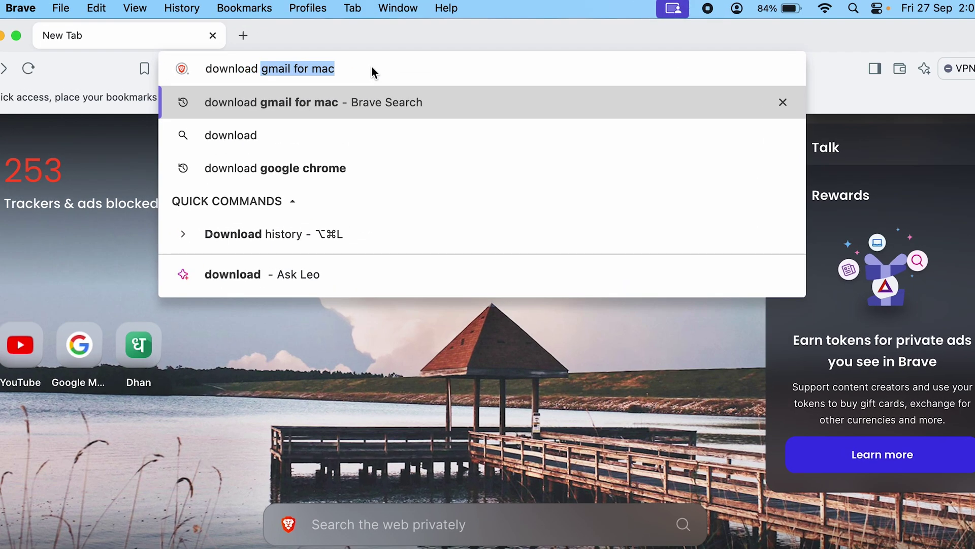
{"action": "type", "text": " chrome for ma"}
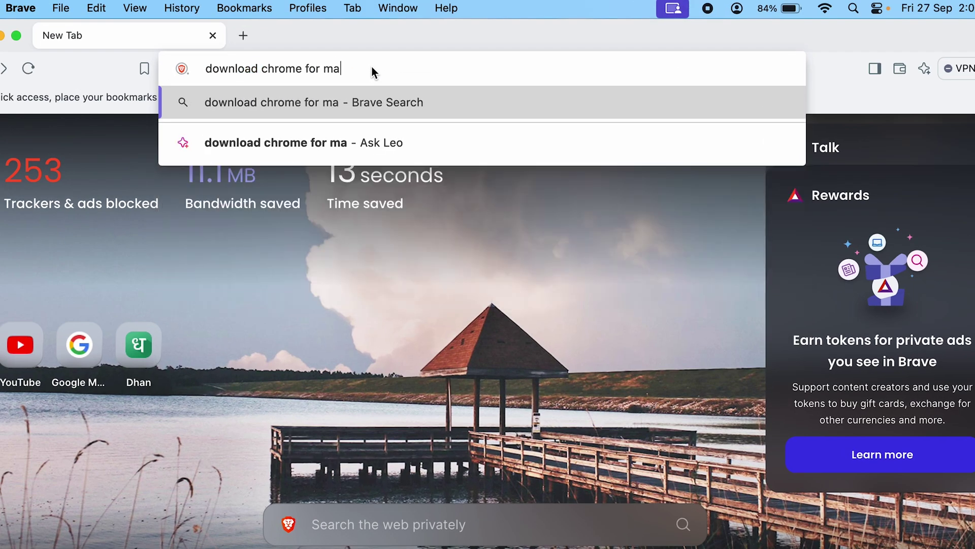
{"action": "type", "text": "c"}
{"action": "key", "text": "Return"}
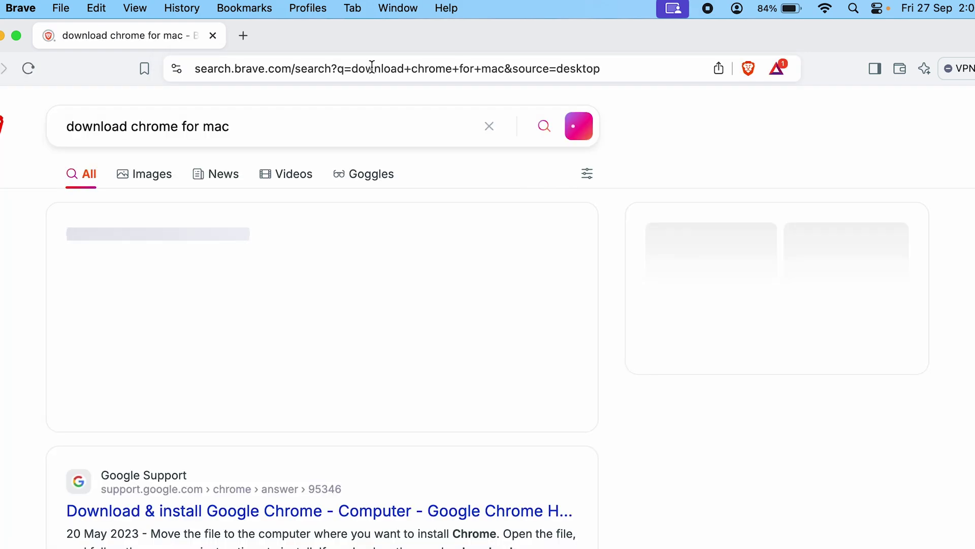
{"action": "scroll", "coordinate": [386, 284], "scroll_direction": "down", "scroll_amount": 10}
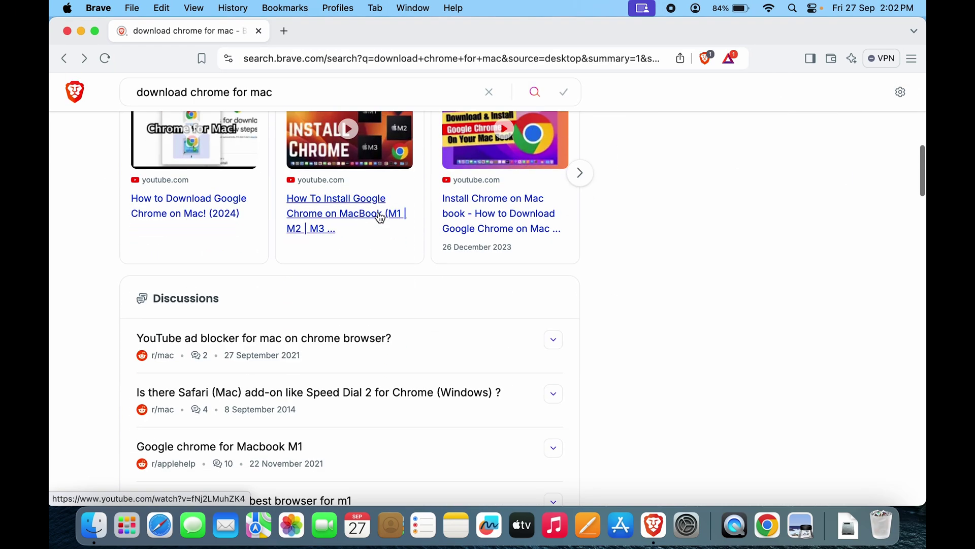
{"action": "scroll", "coordinate": [380, 217], "scroll_direction": "down", "scroll_amount": 15}
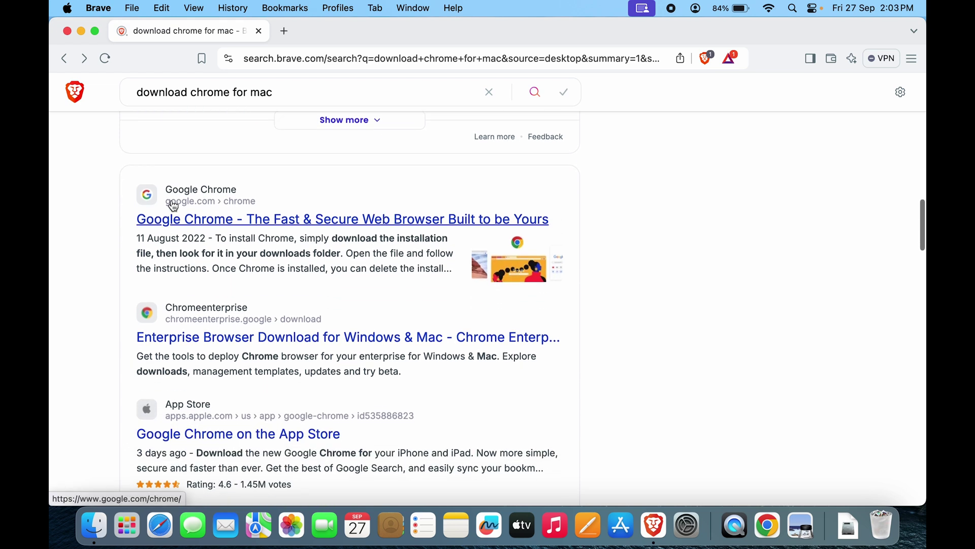
Step: Download the Chrome installer from google.com/chrome and save it to the Desktop
{"action": "left_click", "coordinate": [346, 224]}
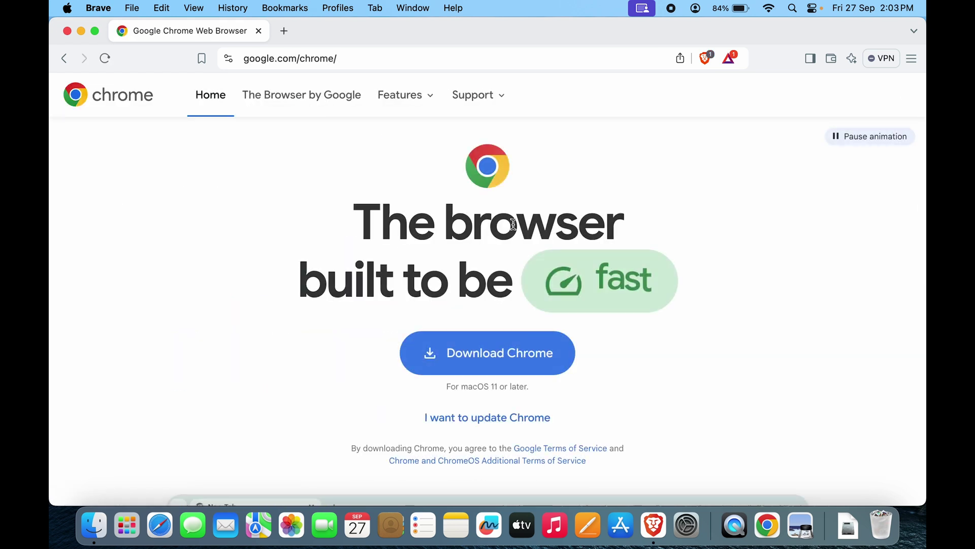
{"action": "left_click", "coordinate": [507, 369]}
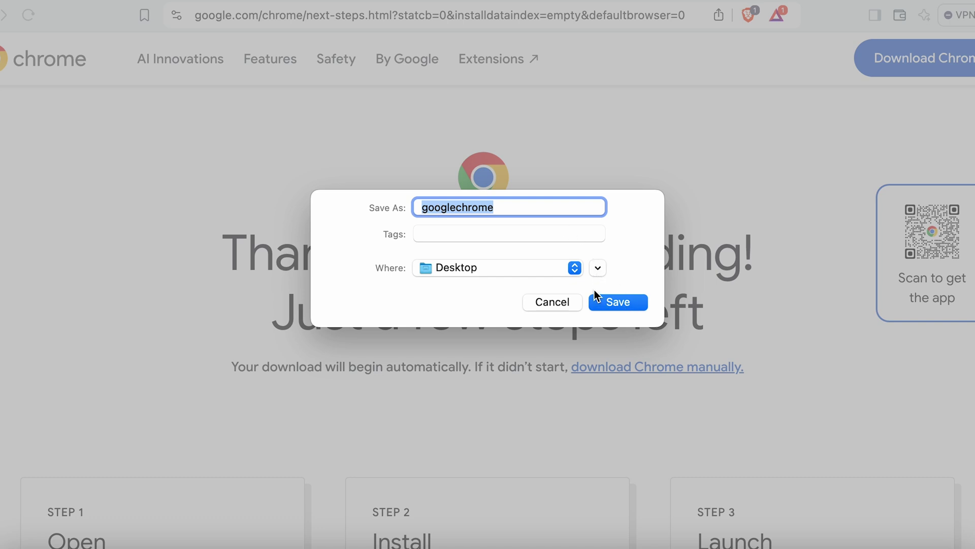
{"action": "left_click", "coordinate": [623, 305]}
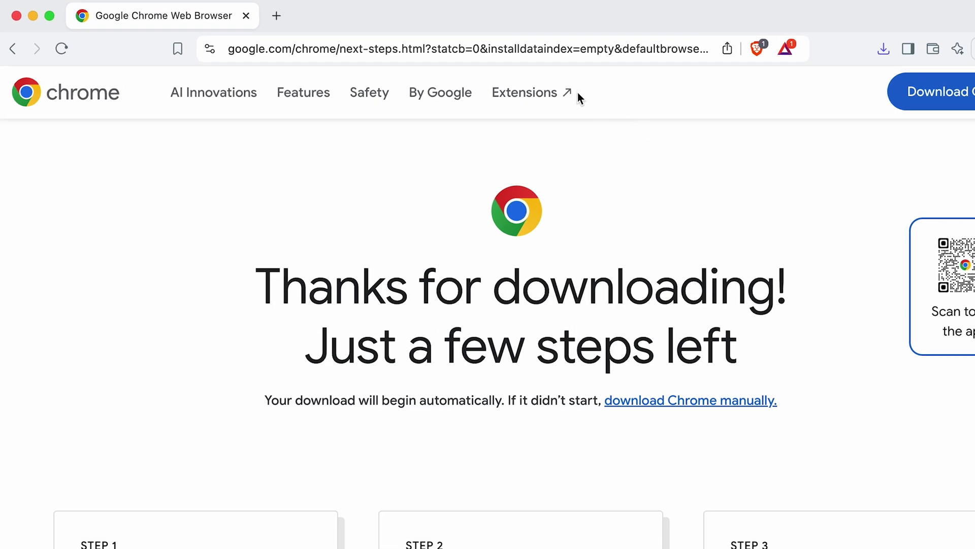
Step: Load the Google Maps website at maps.google in the current tab
{"action": "left_click", "coordinate": [541, 49]}
{"action": "type", "text": "maps."}
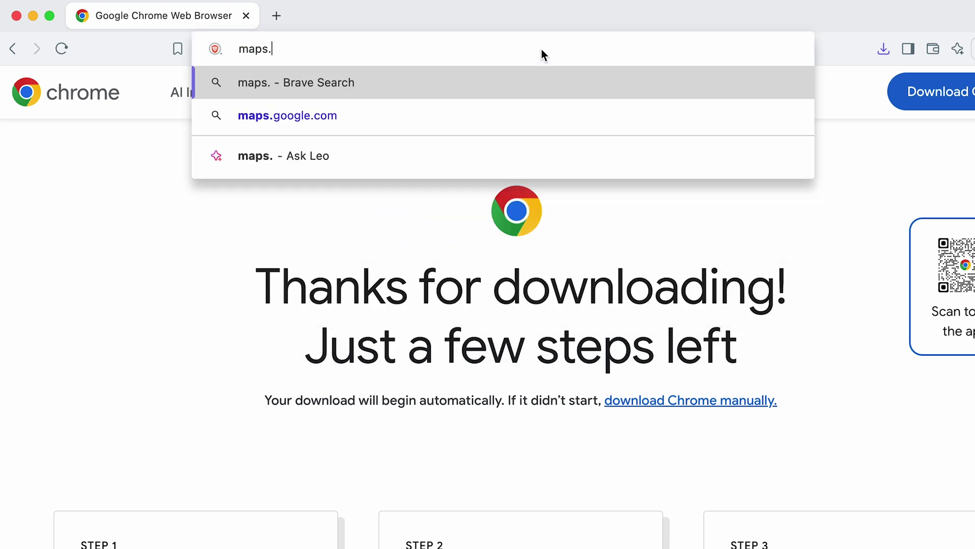
{"action": "type", "text": "goog"}
{"action": "key", "text": "Return"}
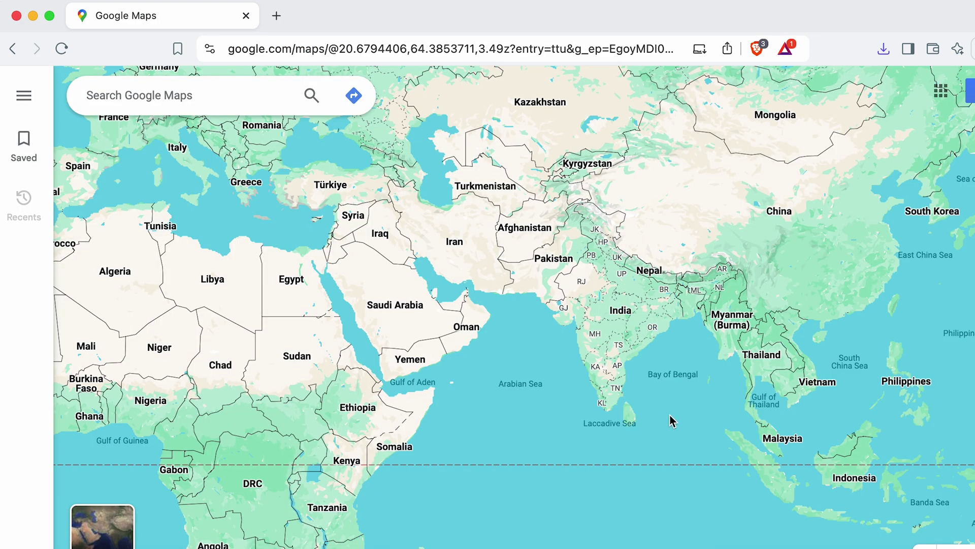
Step: Search Google Maps for 'peru' to show its place details
{"action": "left_click", "coordinate": [198, 94]}
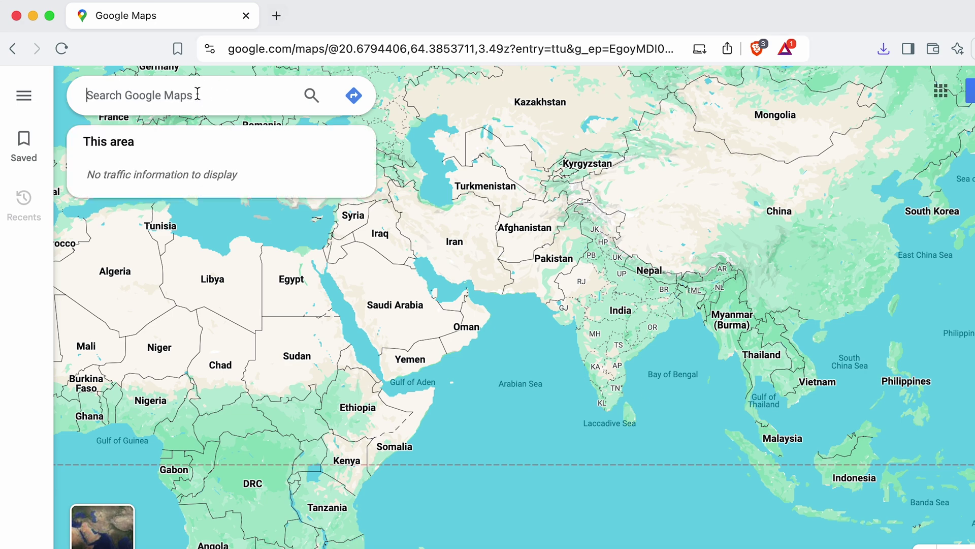
{"action": "type", "text": "pe"}
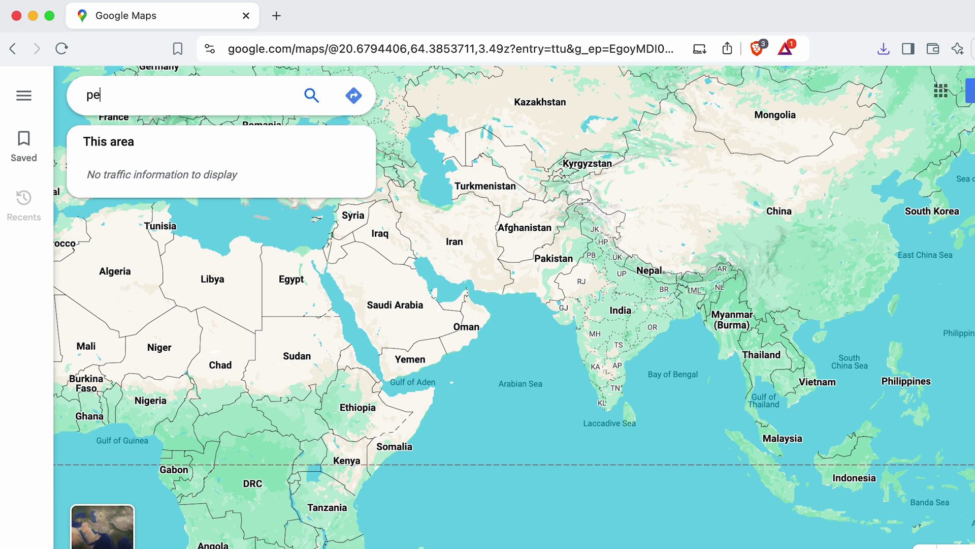
{"action": "type", "text": "ru"}
{"action": "key", "text": "Return"}
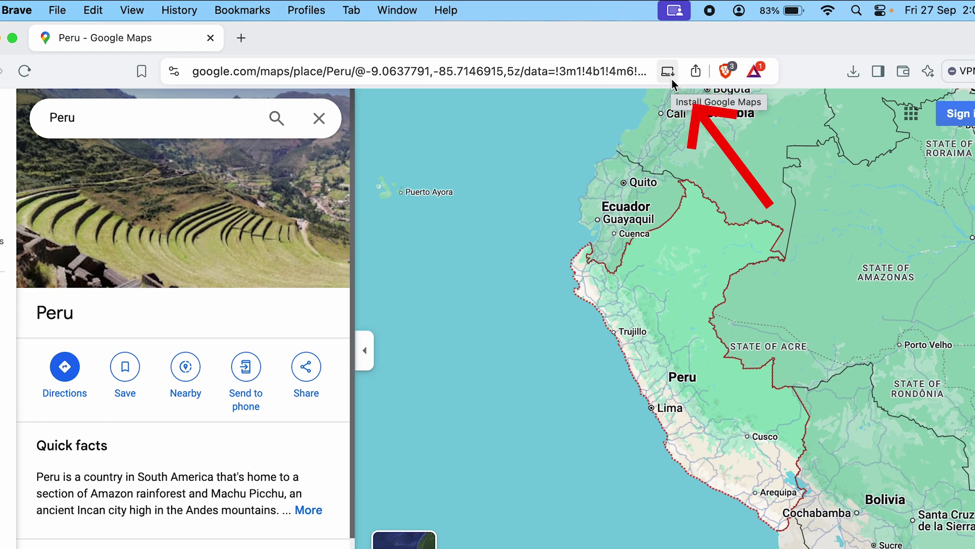
Step: Install Google Maps from the address bar and confirm in the Install app? dialog
{"action": "left_click", "coordinate": [668, 74]}
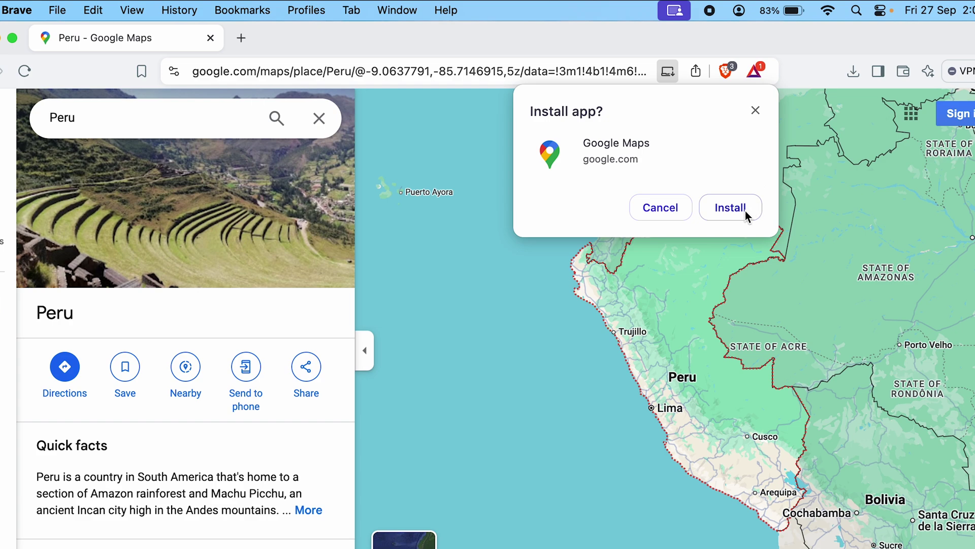
{"action": "left_click", "coordinate": [730, 208]}
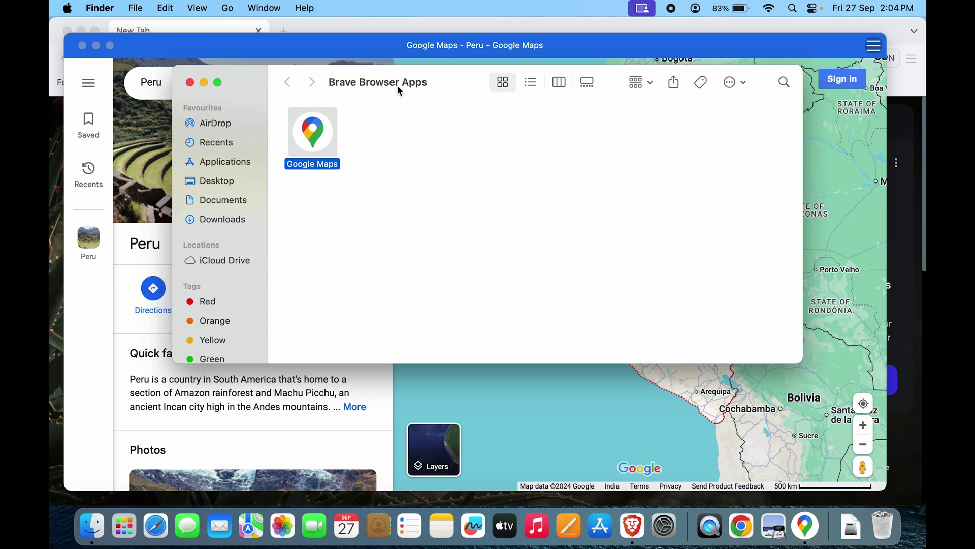
Step: Deselect the Google Maps app in the Brave Browser Apps folder
{"action": "left_click", "coordinate": [343, 254]}
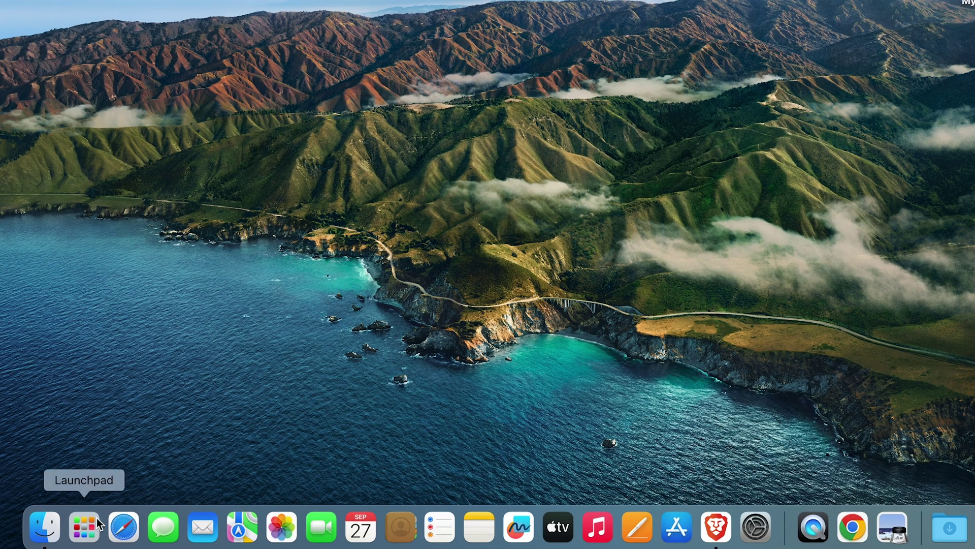
{"action": "left_click", "coordinate": [133, 519]}
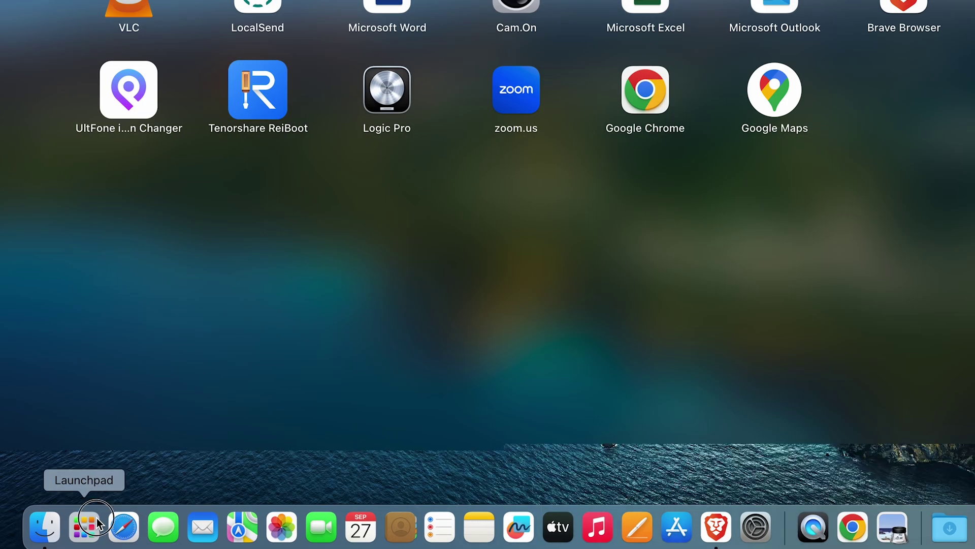
{"action": "scroll", "coordinate": [475, 319], "scroll_direction": "left", "scroll_amount": 3}
{"action": "scroll", "coordinate": [475, 319], "scroll_direction": "right", "scroll_amount": 3}
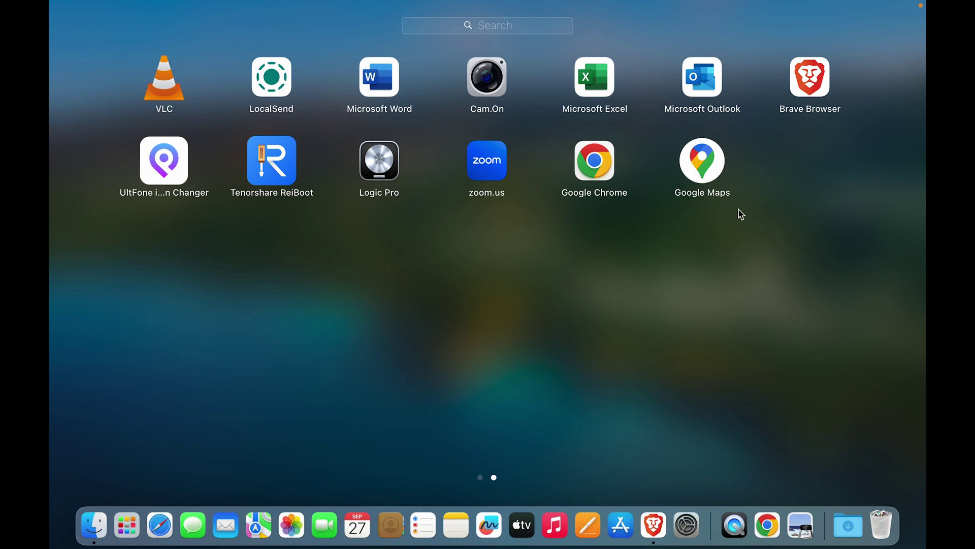
{"action": "left_click", "coordinate": [680, 285]}
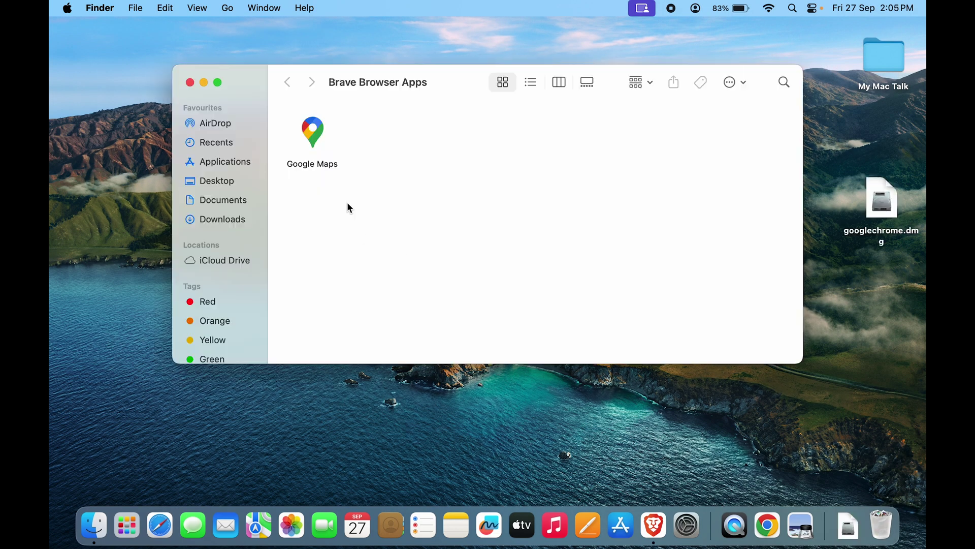
Step: Launch the installed Google Maps app from the Brave Browser Apps folder
{"action": "left_click", "coordinate": [315, 149]}
{"action": "double_click", "coordinate": [315, 149]}
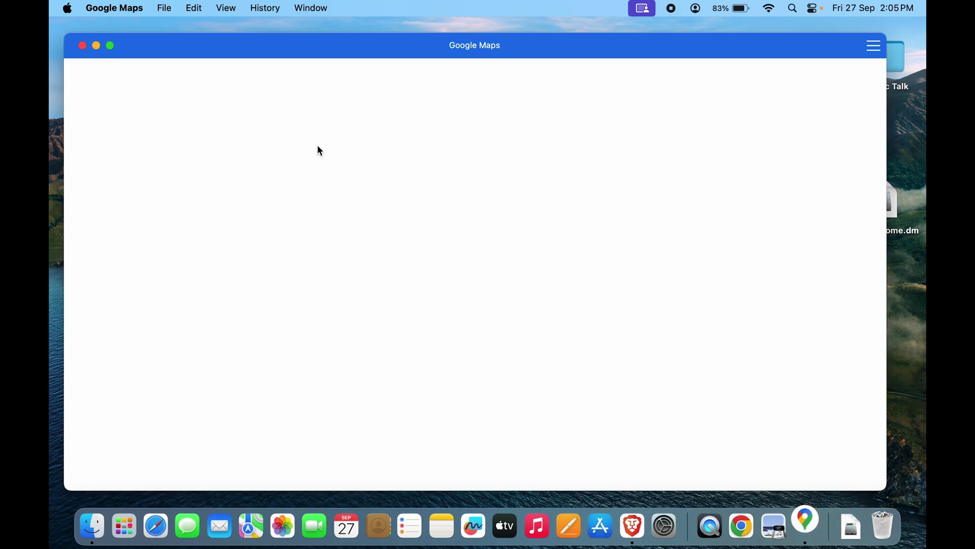